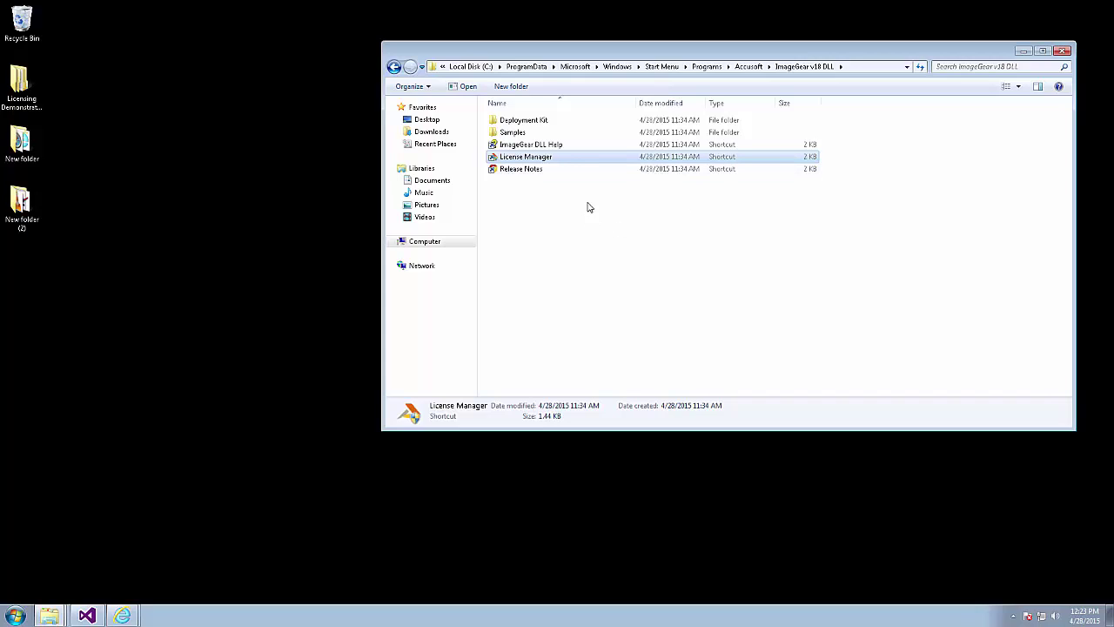
Launch Accusoft License Manager and log in to the account with its password.
{"action": "double_click", "coordinate": [548, 158]}
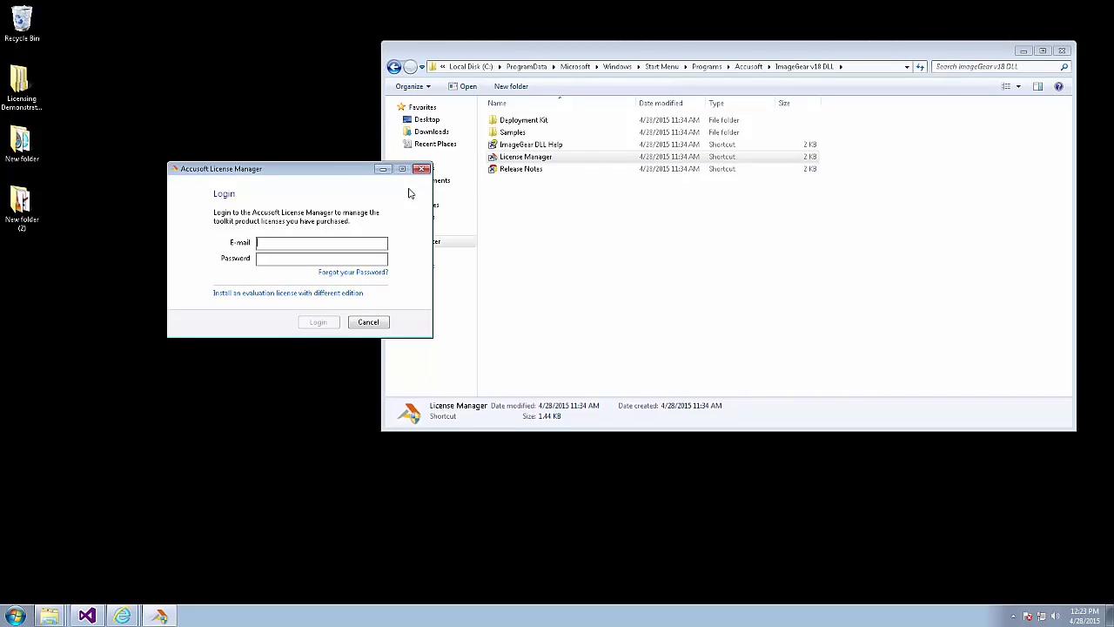
{"action": "left_click_drag", "start_coordinate": [331, 177], "coordinate": [469, 200]}
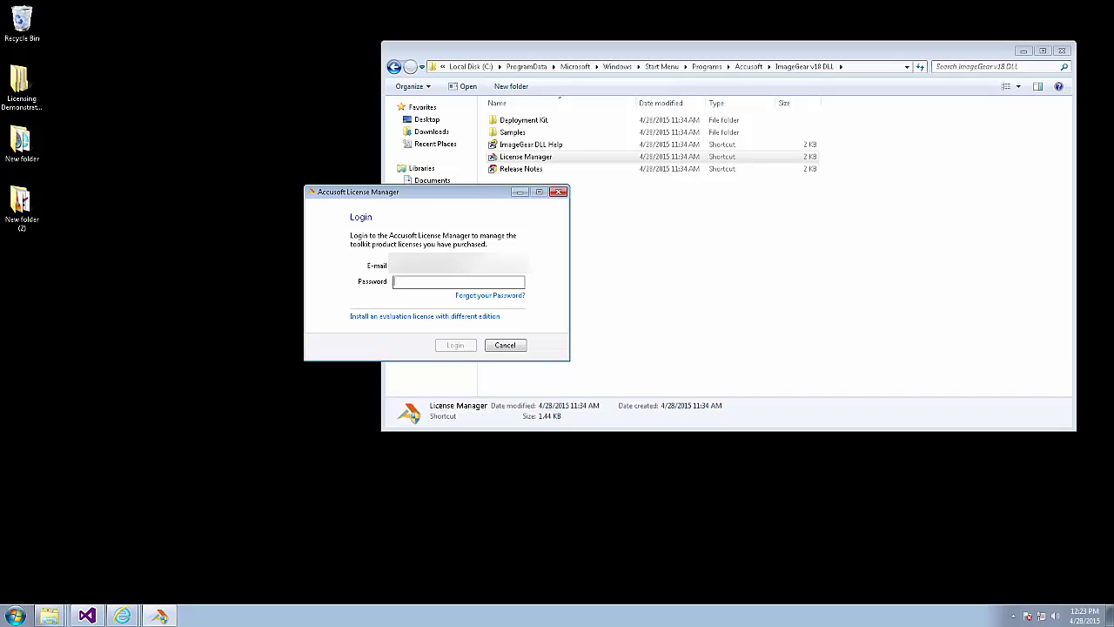
{"action": "type", "text": "•••••••••••"}
{"action": "key", "text": "Return"}
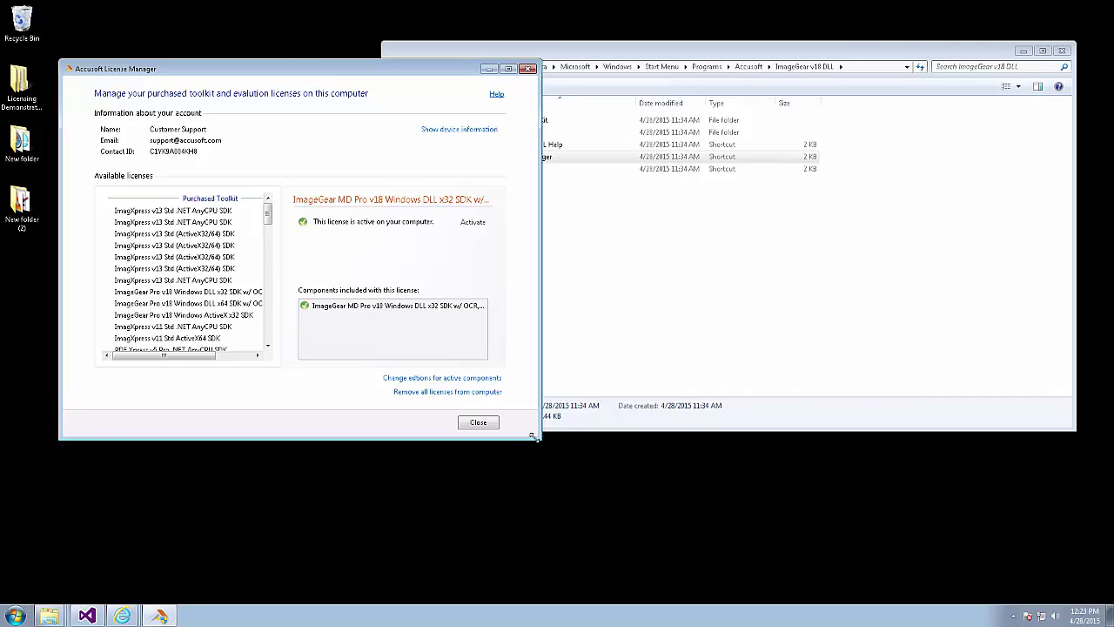
Enlarge and recentre the License Manager window, then scroll Available licenses to the Evaluation section.
{"action": "left_click_drag", "start_coordinate": [536, 437], "coordinate": [710, 520]}
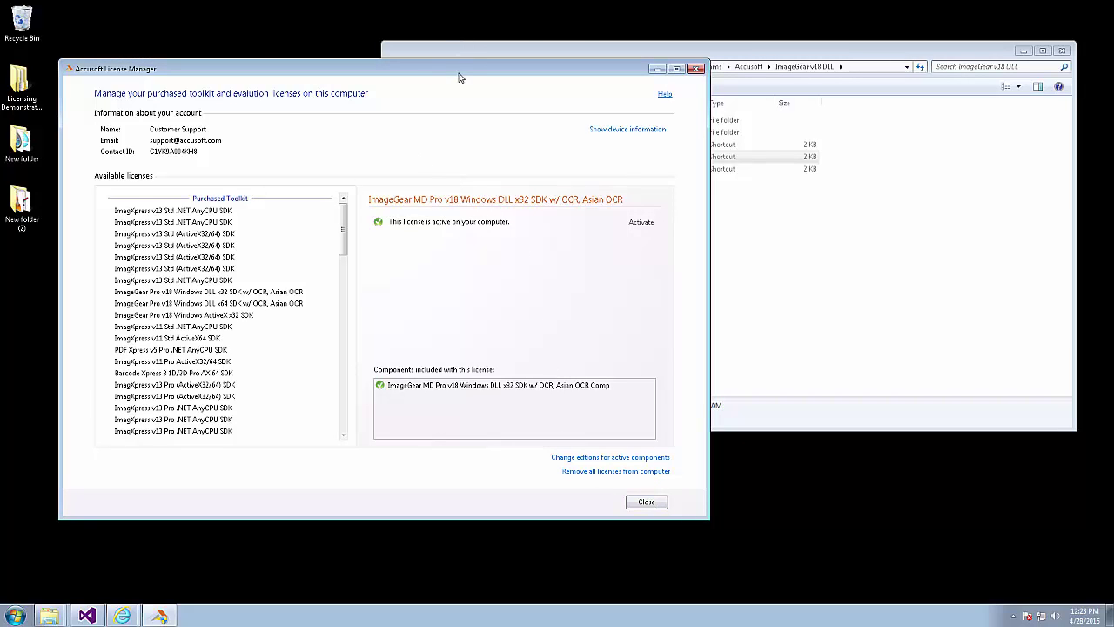
{"action": "left_click_drag", "start_coordinate": [460, 78], "coordinate": [670, 90]}
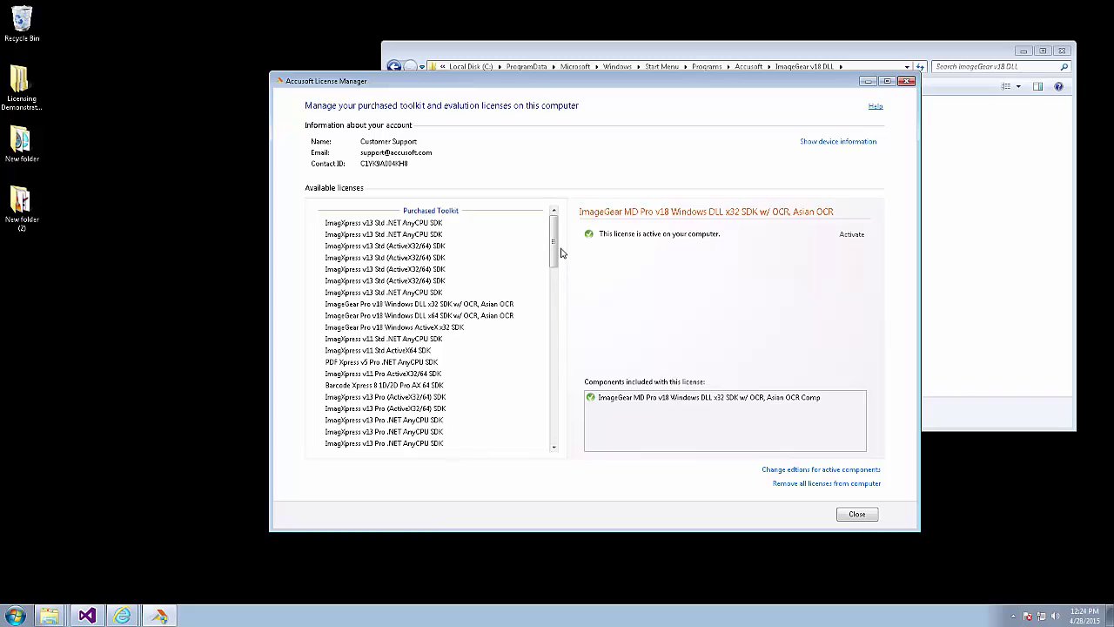
{"action": "left_click_drag", "start_coordinate": [553, 251], "coordinate": [551, 456]}
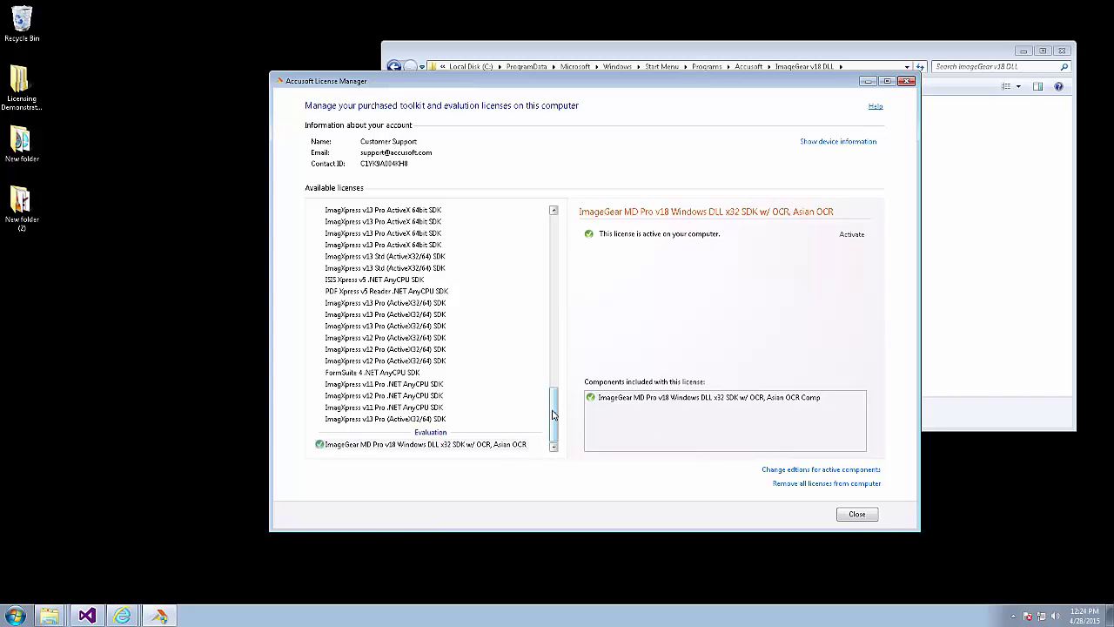
{"action": "left_click_drag", "start_coordinate": [554, 415], "coordinate": [574, 217]}
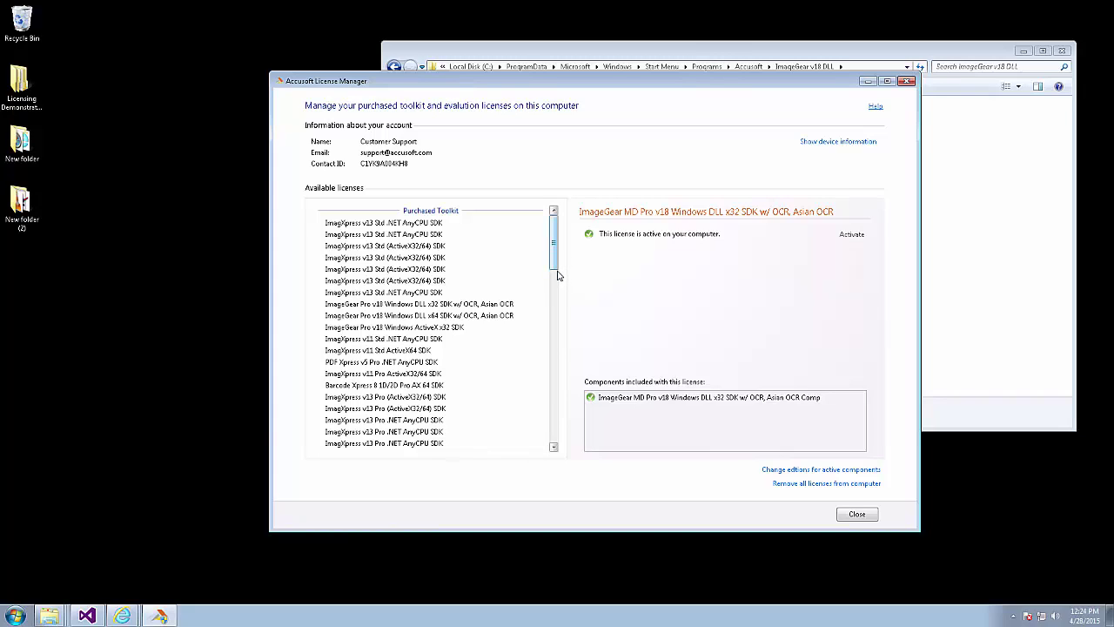
{"action": "left_click_drag", "start_coordinate": [555, 264], "coordinate": [534, 454]}
Select the Evaluation ImageGear MD Pro v18 license and scroll the list back up.
{"action": "left_click", "coordinate": [418, 450]}
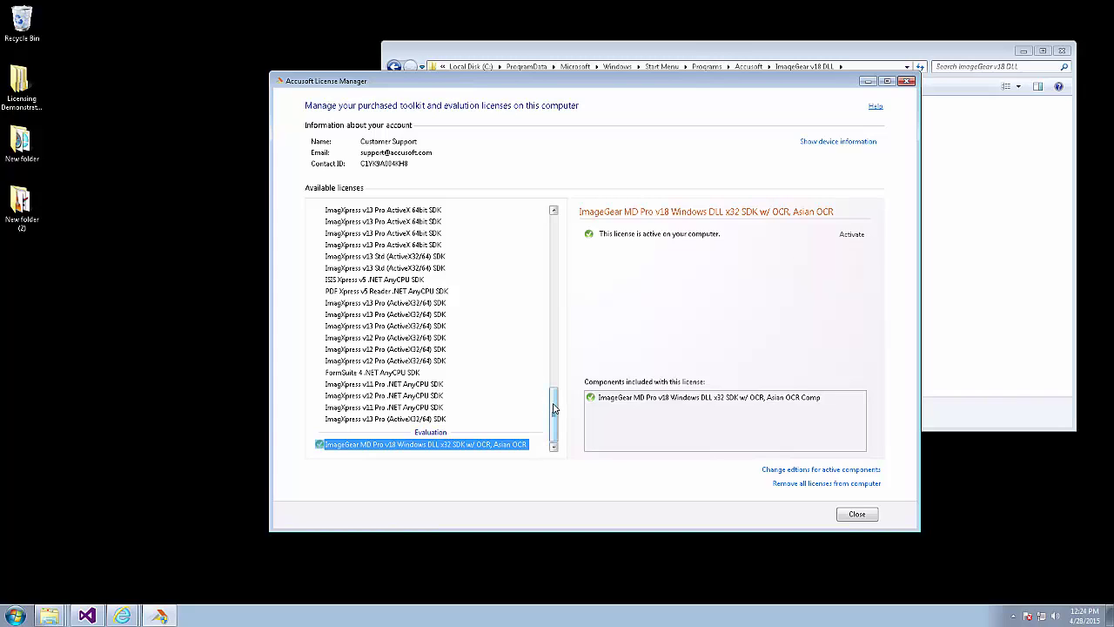
{"action": "left_click_drag", "start_coordinate": [553, 408], "coordinate": [586, 199]}
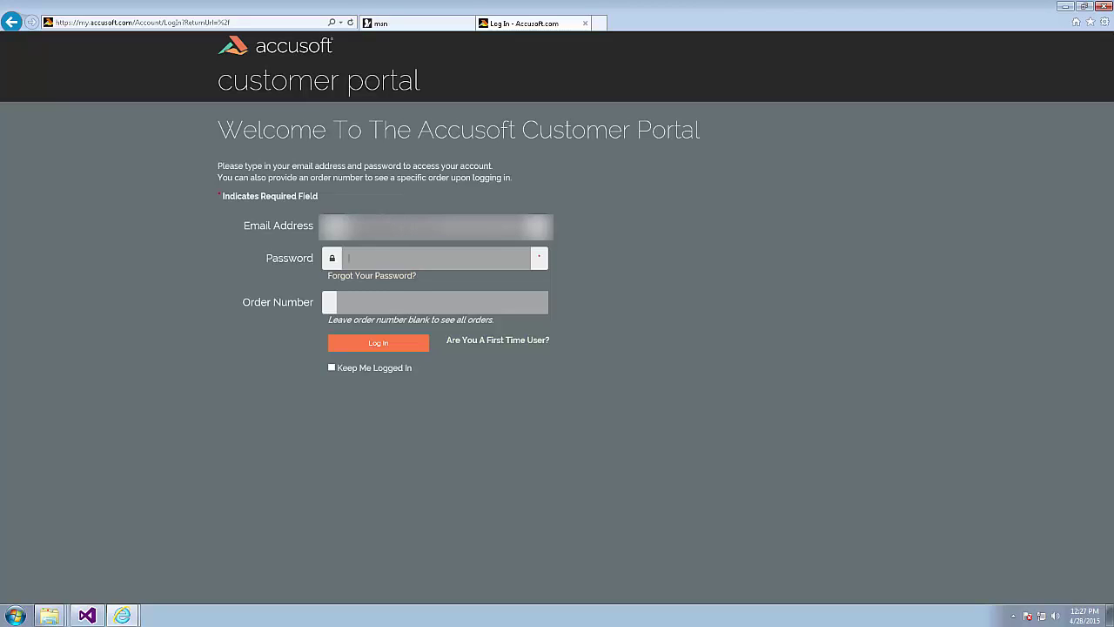
Enter the account password and log in to the Accusoft Customer Portal.
{"action": "type", "text": "•••••••••••"}
{"action": "left_click", "coordinate": [380, 346]}
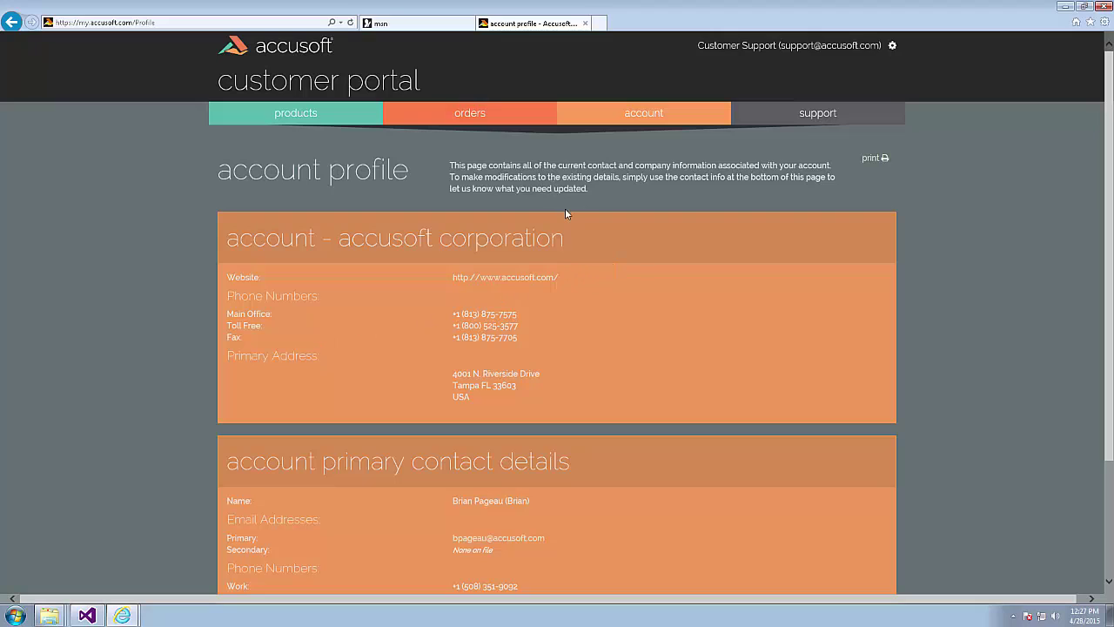
In Orders, expand the Dec 12, 2014 ig pro pdf order through version 18 to its deployment entry.
{"action": "left_click", "coordinate": [512, 124]}
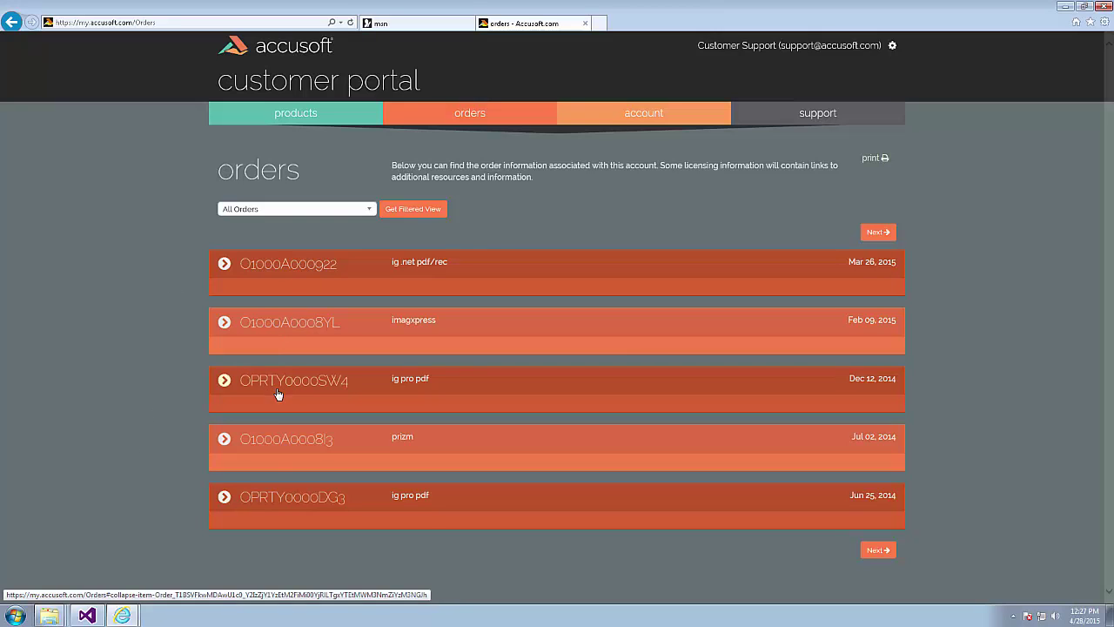
{"action": "left_click", "coordinate": [273, 439]}
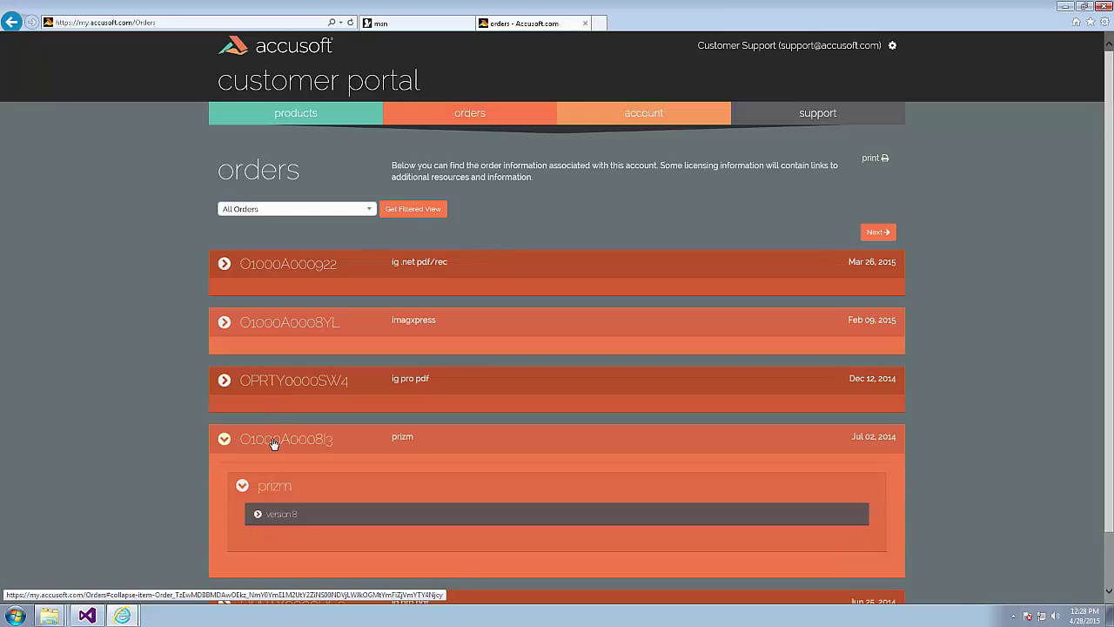
{"action": "left_click", "coordinate": [275, 380]}
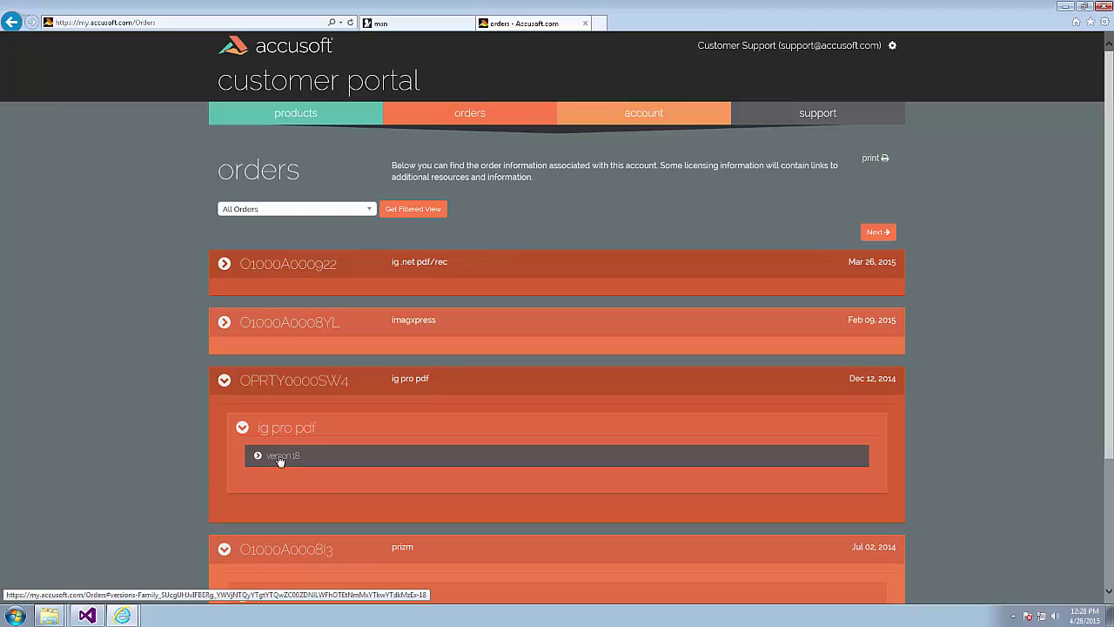
{"action": "left_click", "coordinate": [281, 458]}
{"action": "scroll", "coordinate": [281, 458], "scroll_direction": "down", "scroll_amount": 1}
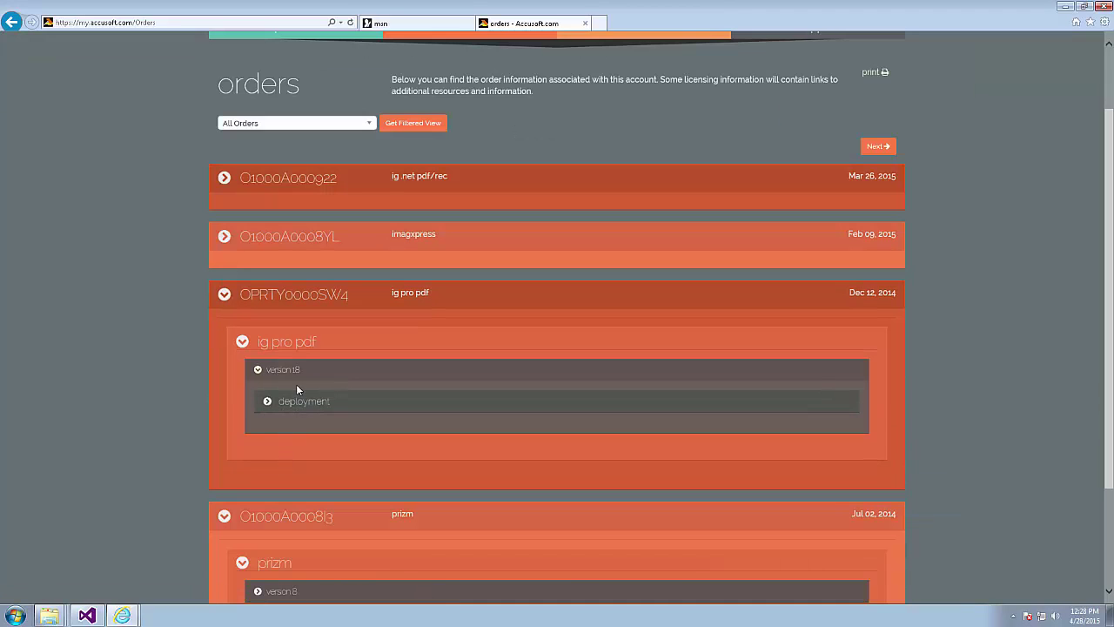
{"action": "left_click", "coordinate": [295, 405]}
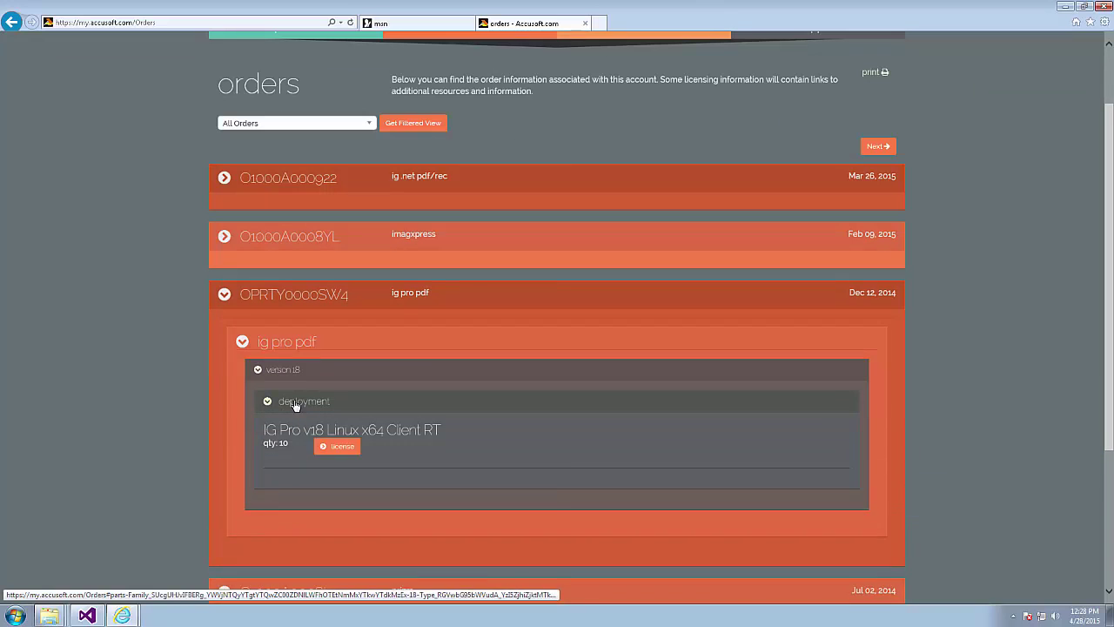
{"action": "left_click", "coordinate": [342, 447]}
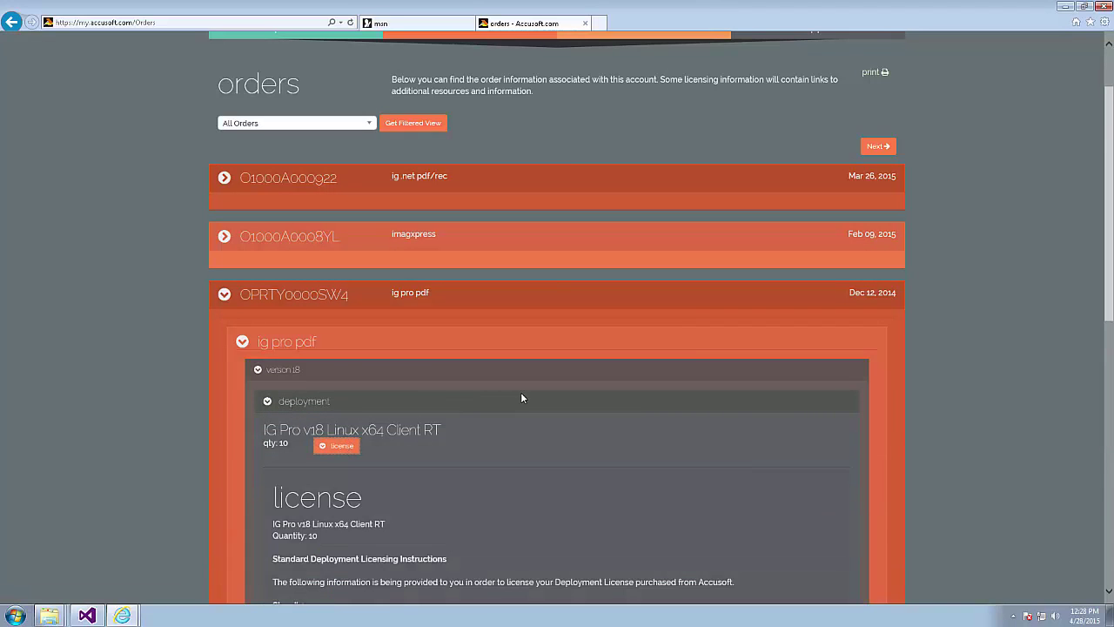
{"action": "scroll", "coordinate": [520, 391], "scroll_direction": "down", "scroll_amount": 2}
{"action": "scroll", "coordinate": [550, 390], "scroll_direction": "down", "scroll_amount": 1}
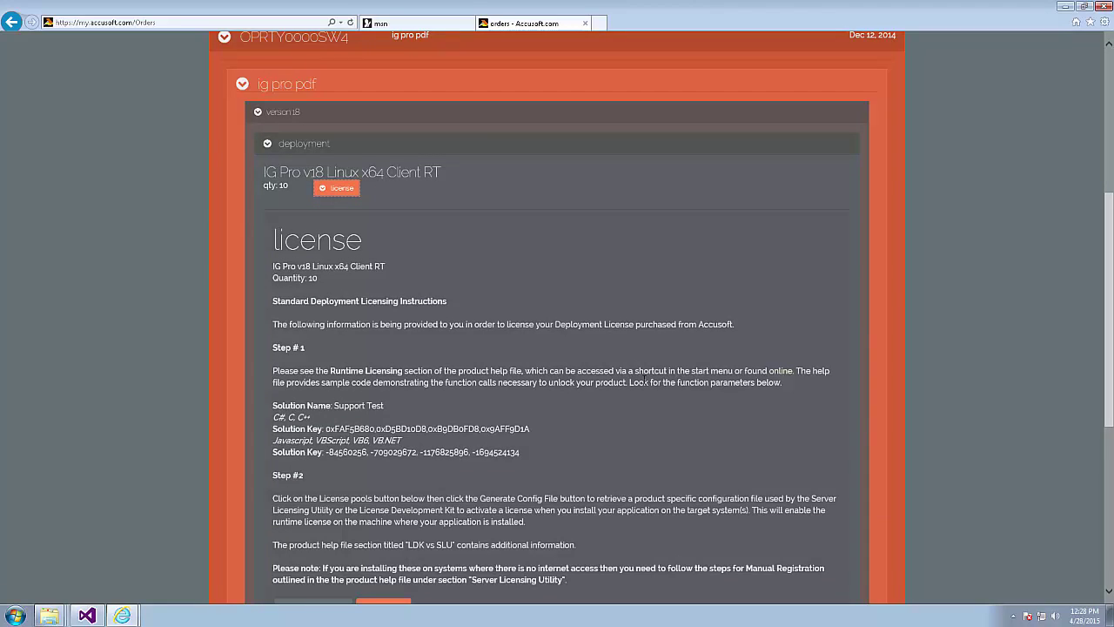
{"action": "scroll", "coordinate": [755, 331], "scroll_direction": "down", "scroll_amount": 1}
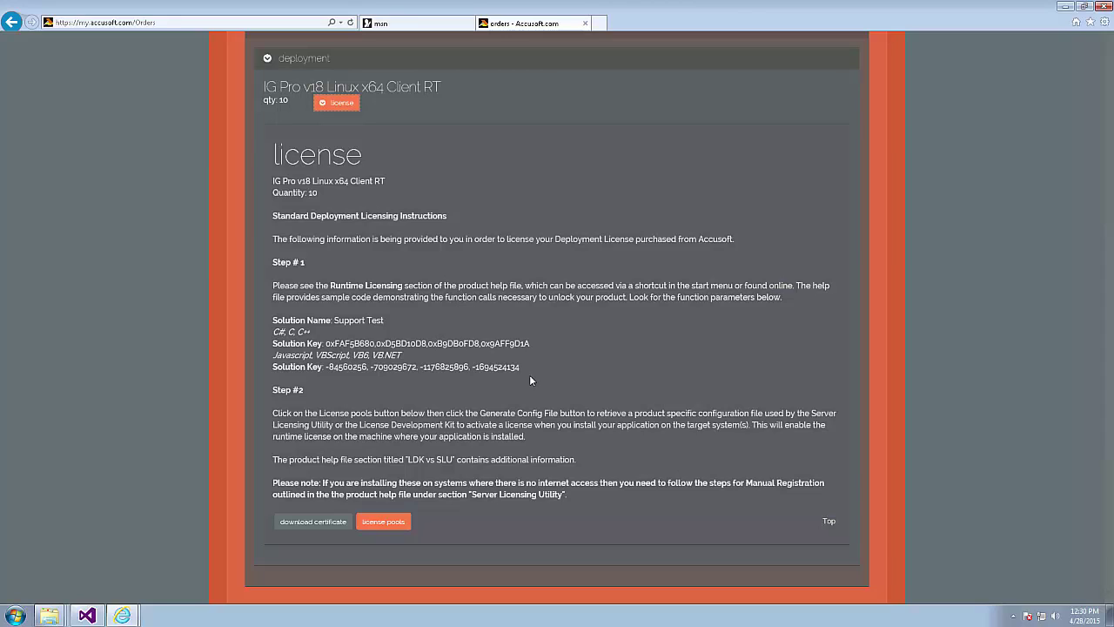
Open the Support Test solution's license pools and scroll through its keys and pool usage counts.
{"action": "left_click", "coordinate": [394, 524]}
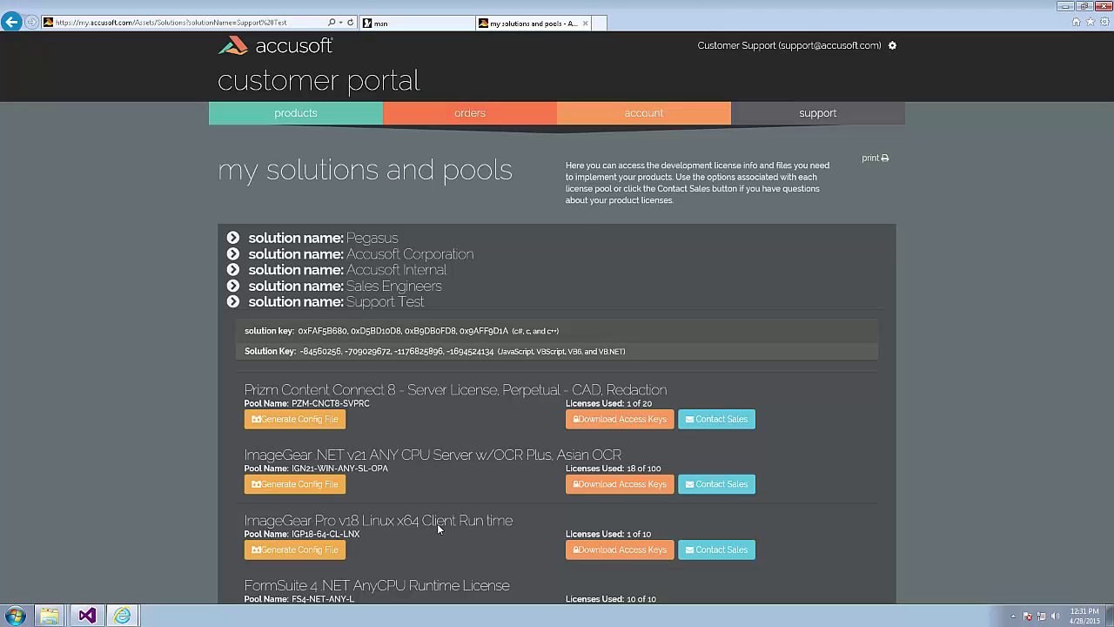
{"action": "scroll", "coordinate": [438, 528], "scroll_direction": "down", "scroll_amount": 1}
{"action": "scroll", "coordinate": [438, 529], "scroll_direction": "down", "scroll_amount": 1}
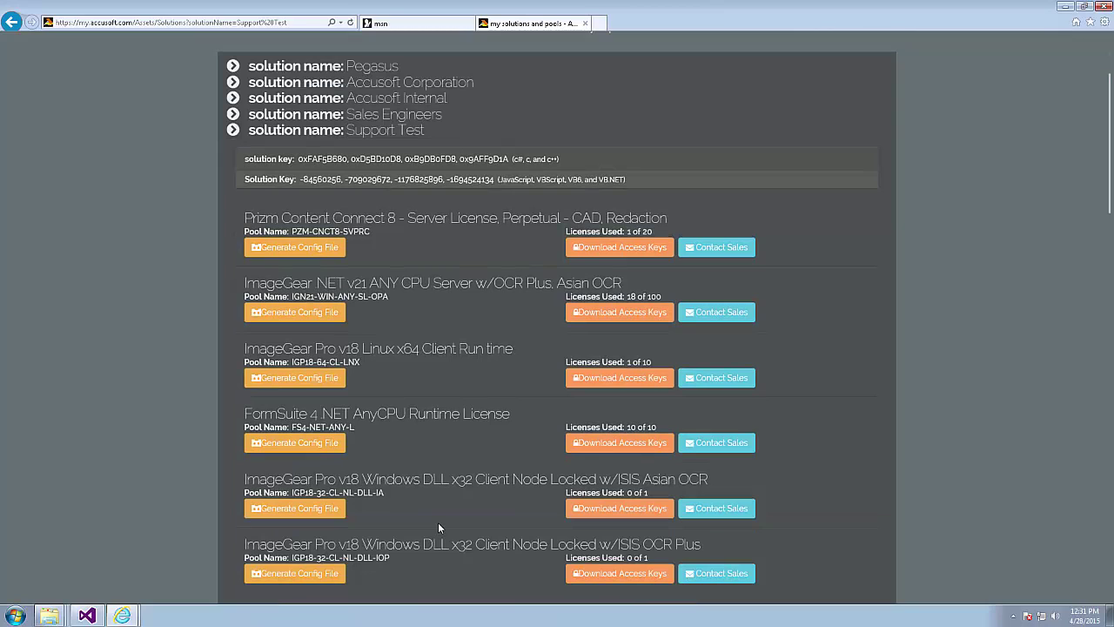
{"action": "scroll", "coordinate": [437, 527], "scroll_direction": "down", "scroll_amount": 1}
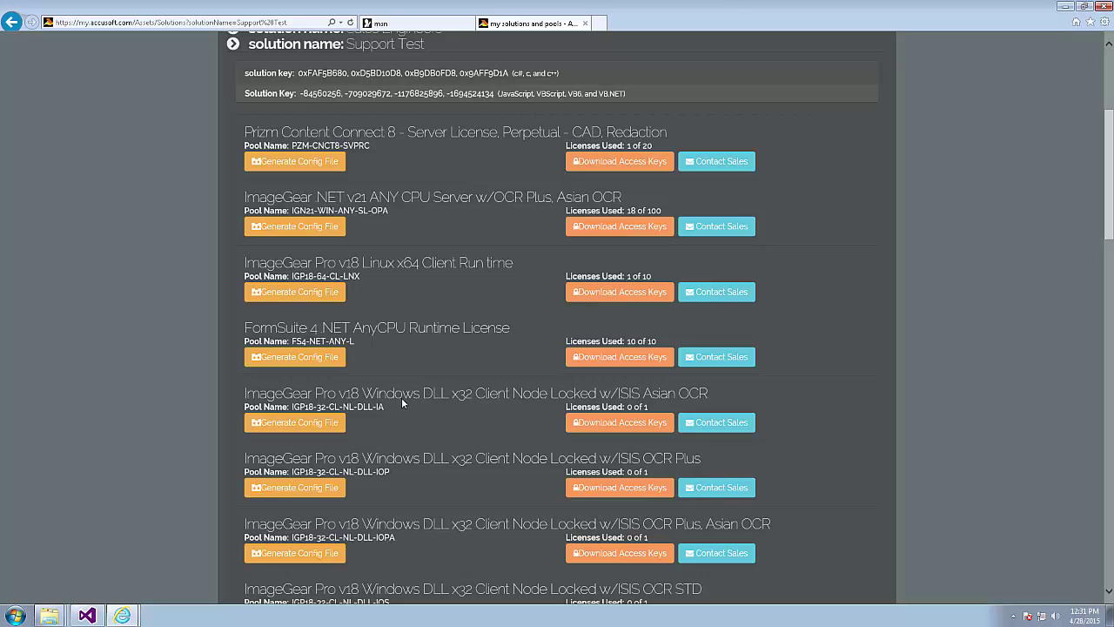
Generate the Windows DLL x32 Asian OCR pool's config file and save it to a chosen location.
{"action": "left_click", "coordinate": [309, 424]}
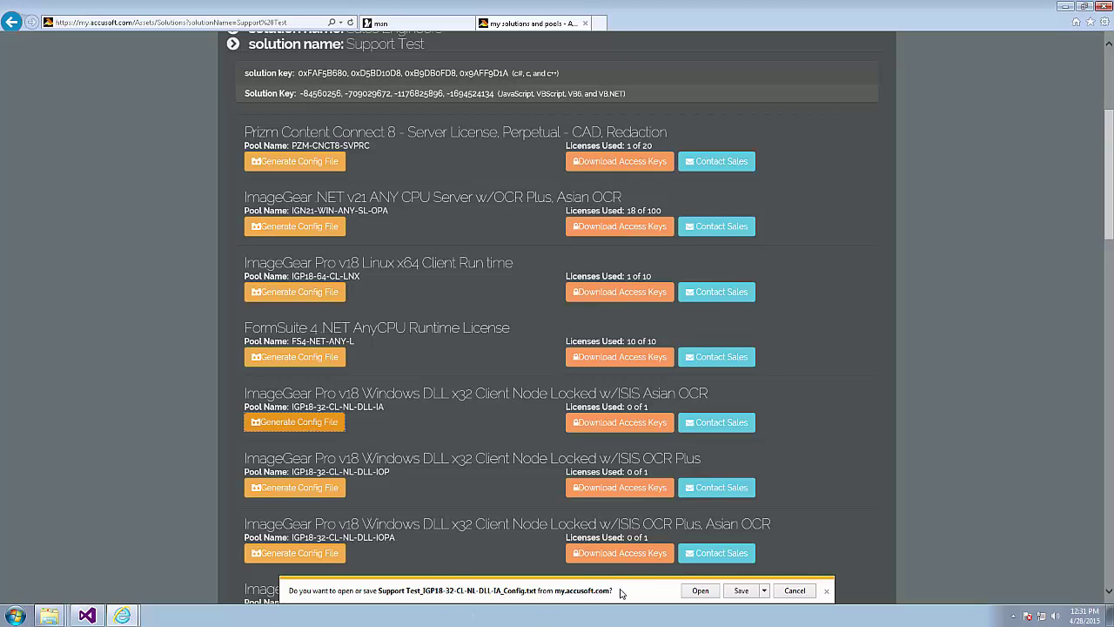
{"action": "left_click", "coordinate": [764, 591]}
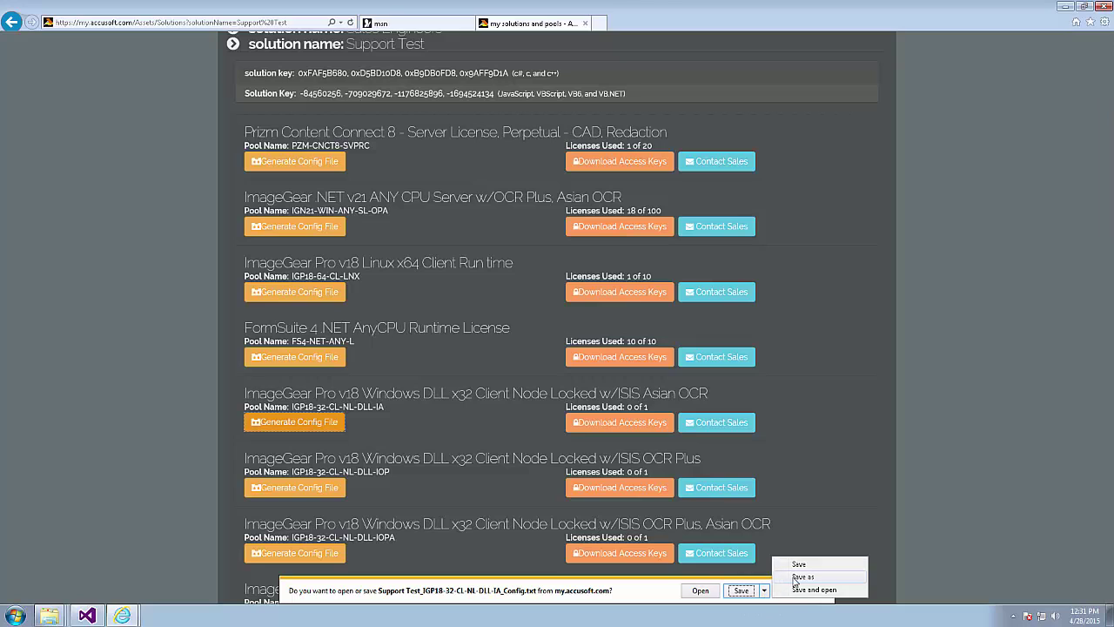
{"action": "left_click", "coordinate": [795, 578]}
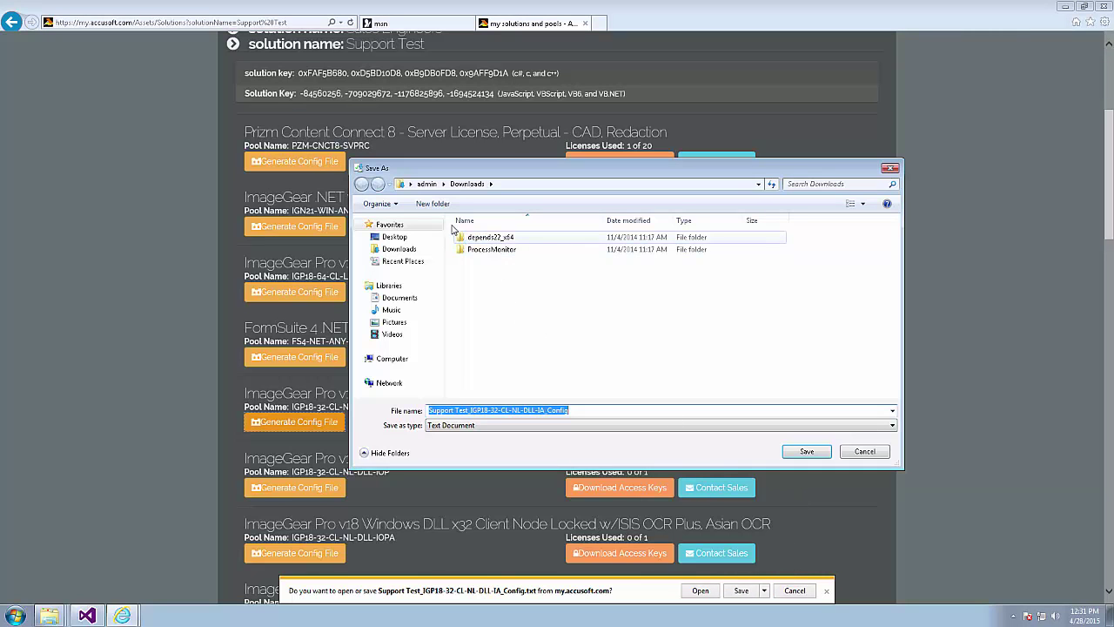
Save Support Test_IGP18-32-CL-NL-DLL-IA_Config.txt into Desktop\Licensing Demonstration\Config Files, replacing the old copy.
{"action": "left_click", "coordinate": [398, 237]}
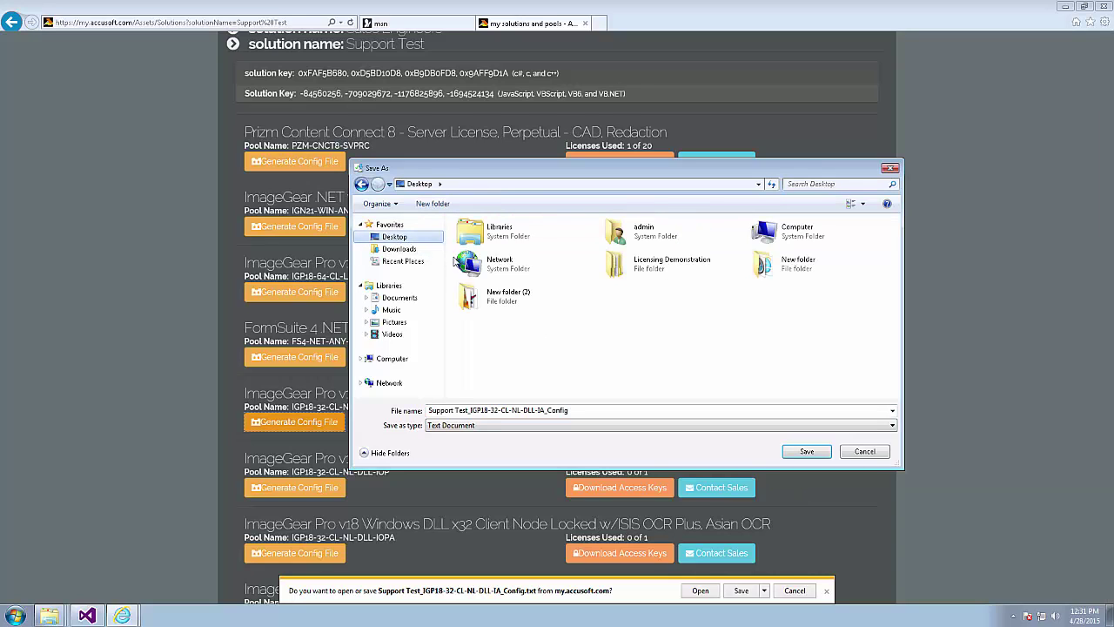
{"action": "double_click", "coordinate": [689, 266]}
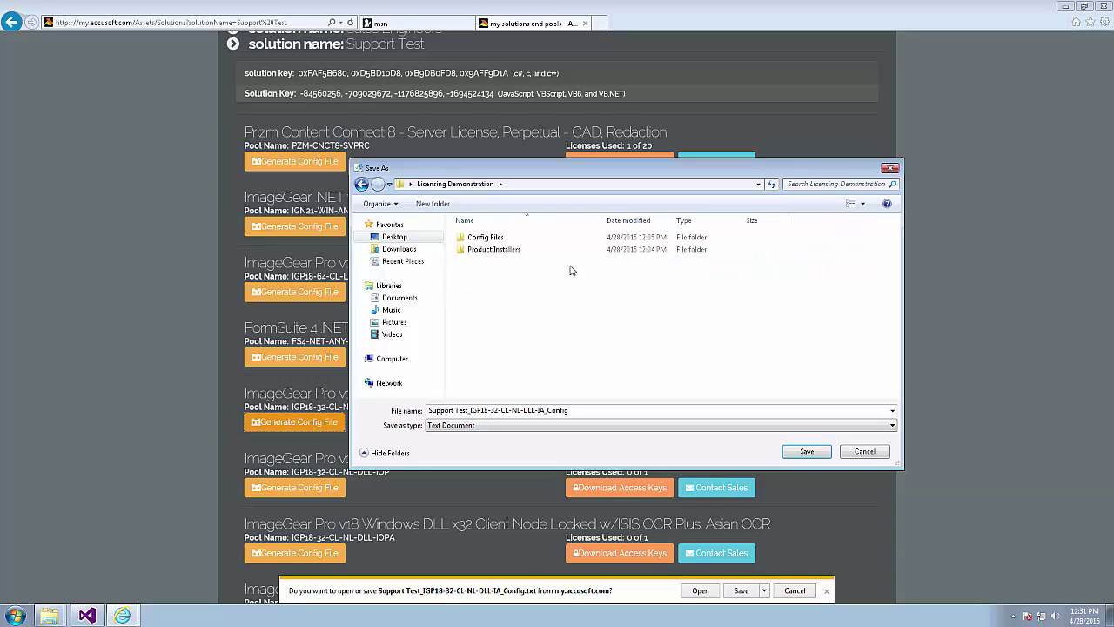
{"action": "double_click", "coordinate": [489, 239]}
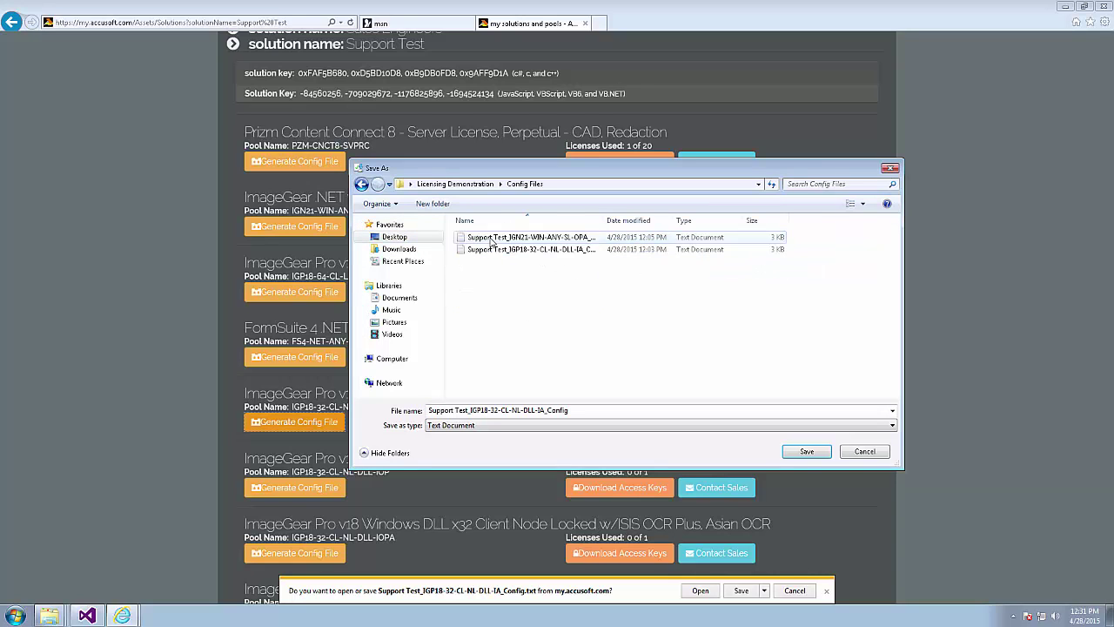
{"action": "left_click", "coordinate": [790, 453]}
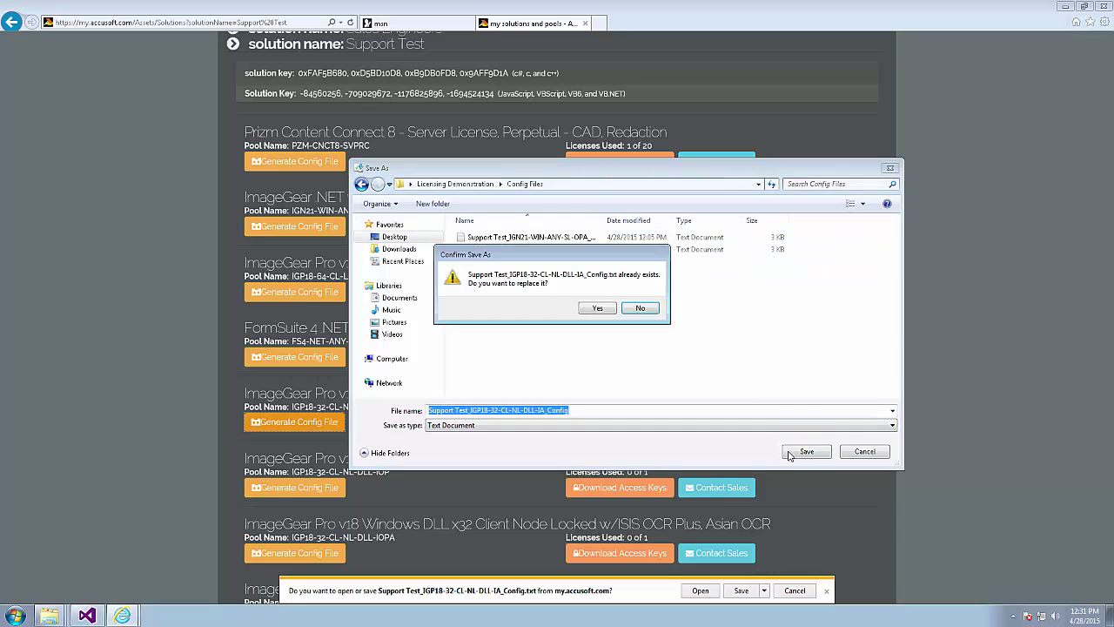
{"action": "left_click", "coordinate": [598, 309]}
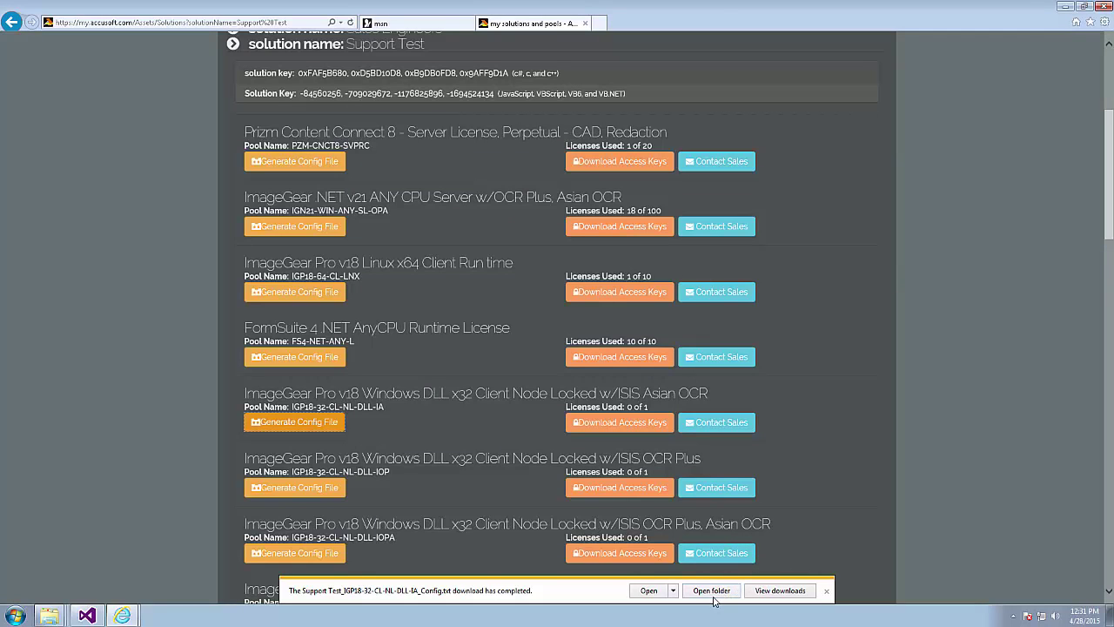
Dismiss the download notice and browse to ImageGear v18 DLL\Professional\Licensing\Deployment in Explorer.
{"action": "left_click", "coordinate": [827, 592]}
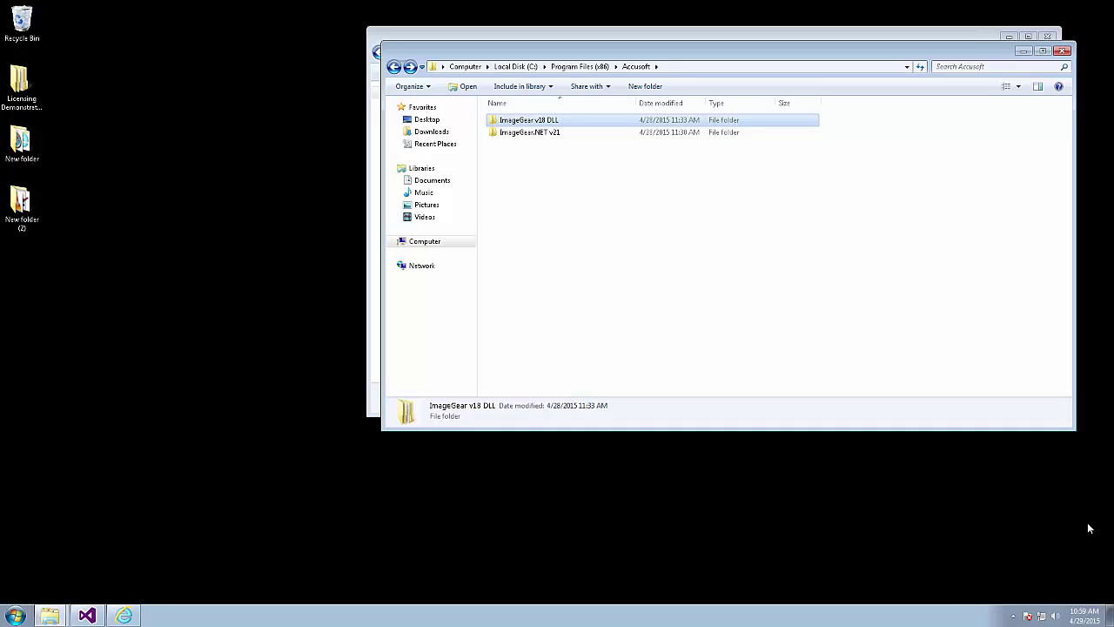
{"action": "double_click", "coordinate": [525, 124]}
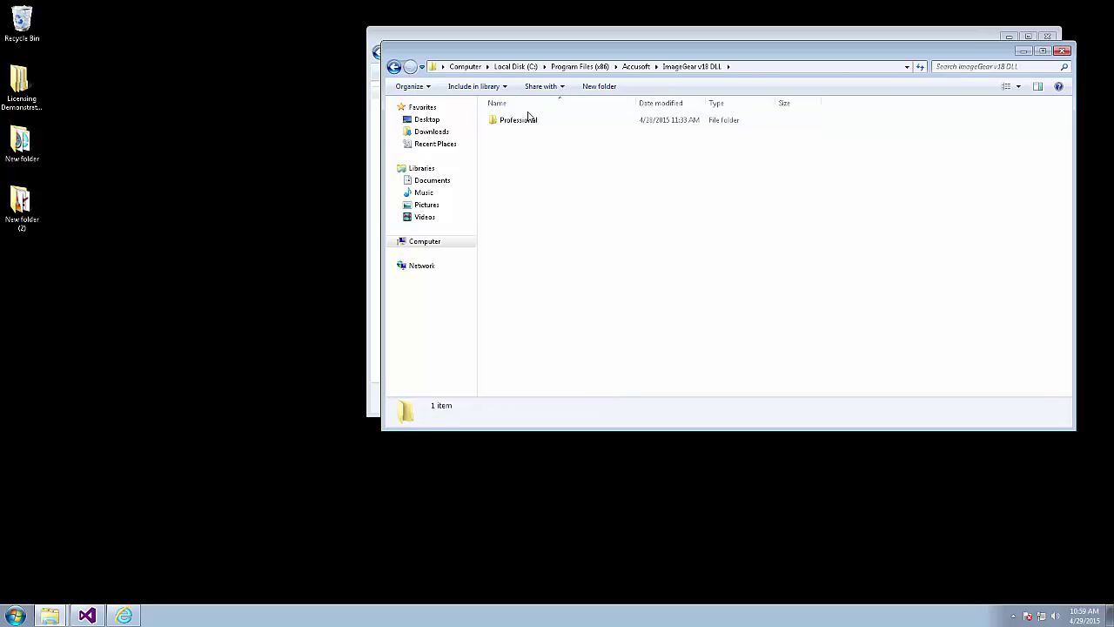
{"action": "double_click", "coordinate": [527, 121]}
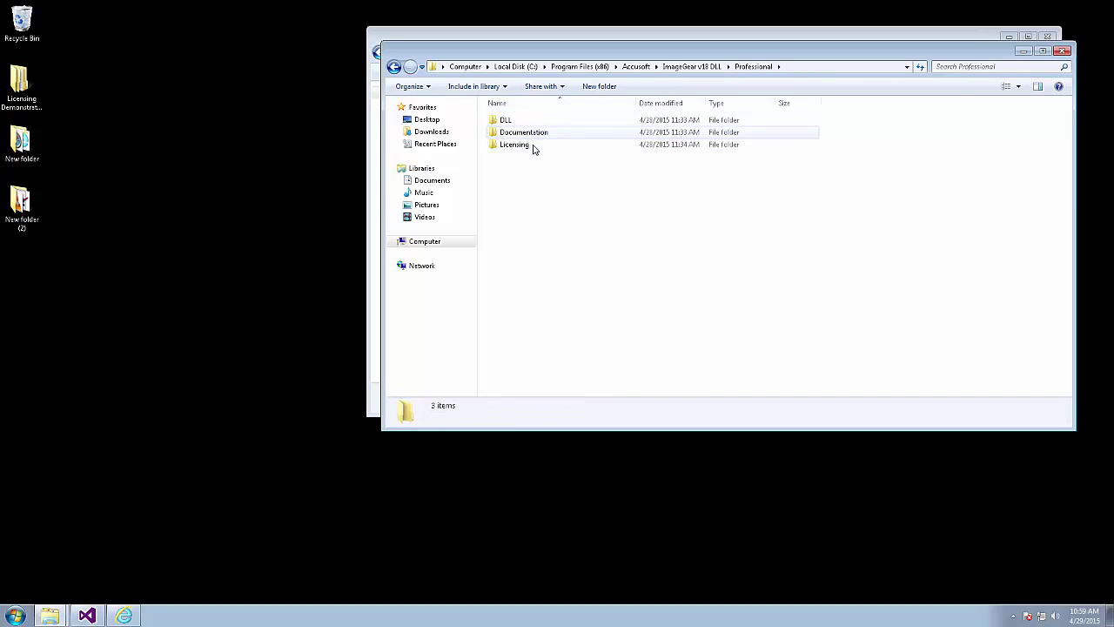
{"action": "double_click", "coordinate": [532, 146]}
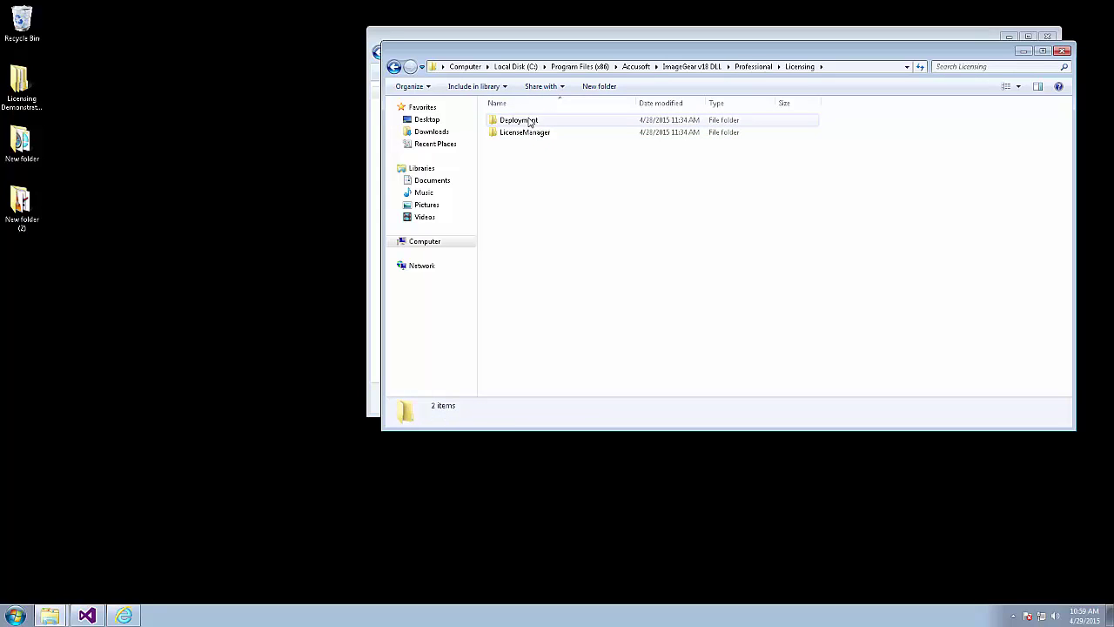
{"action": "double_click", "coordinate": [529, 122]}
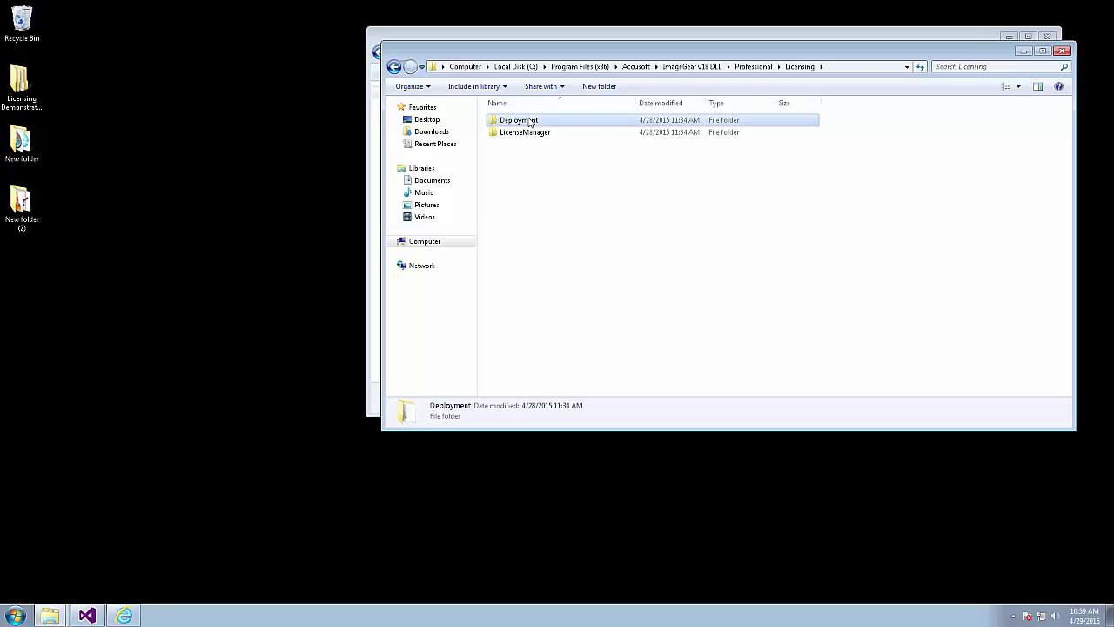
{"action": "double_click", "coordinate": [514, 134]}
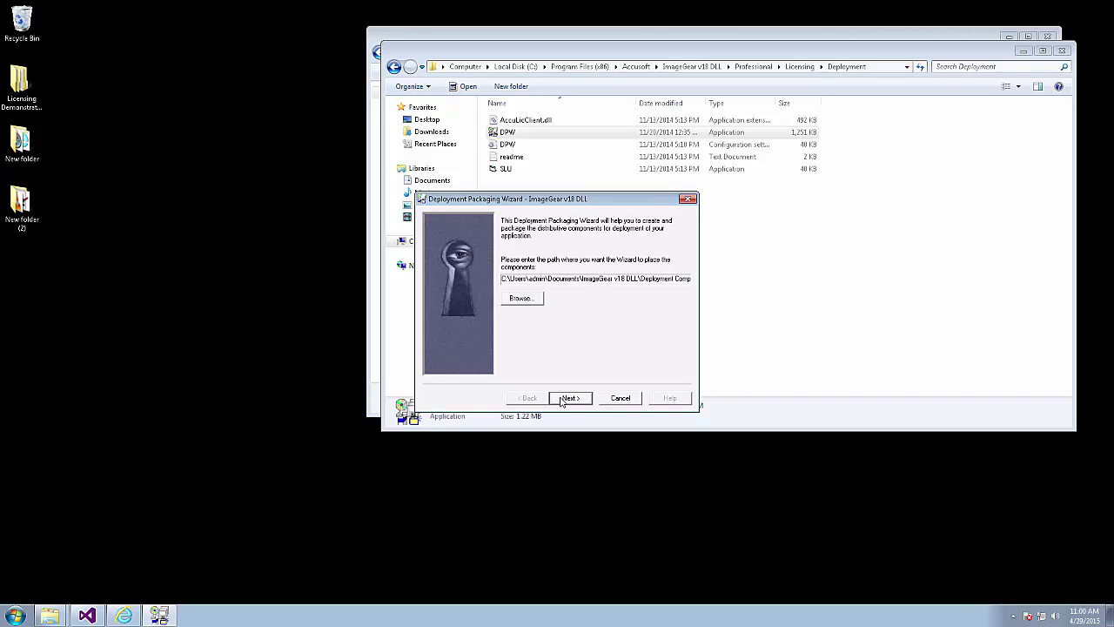
{"action": "left_click", "coordinate": [566, 400]}
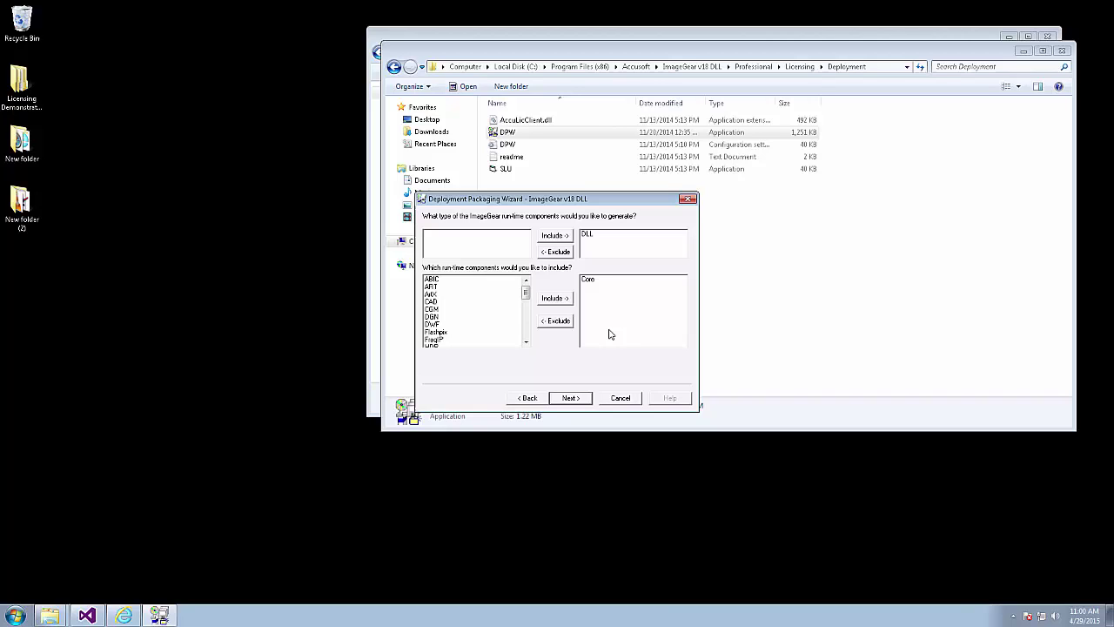
{"action": "left_click", "coordinate": [612, 402]}
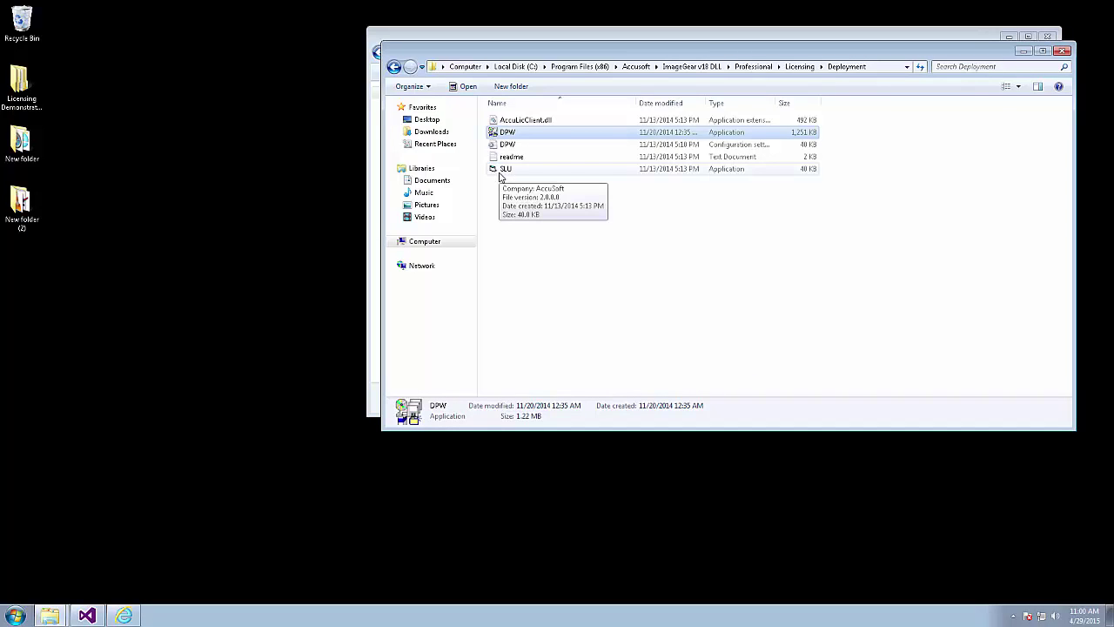
Launch Server Licensing Utility and add Support Test_IGP18-32-CL-NL-DLL-IA_Config from Config Files.
{"action": "double_click", "coordinate": [500, 173]}
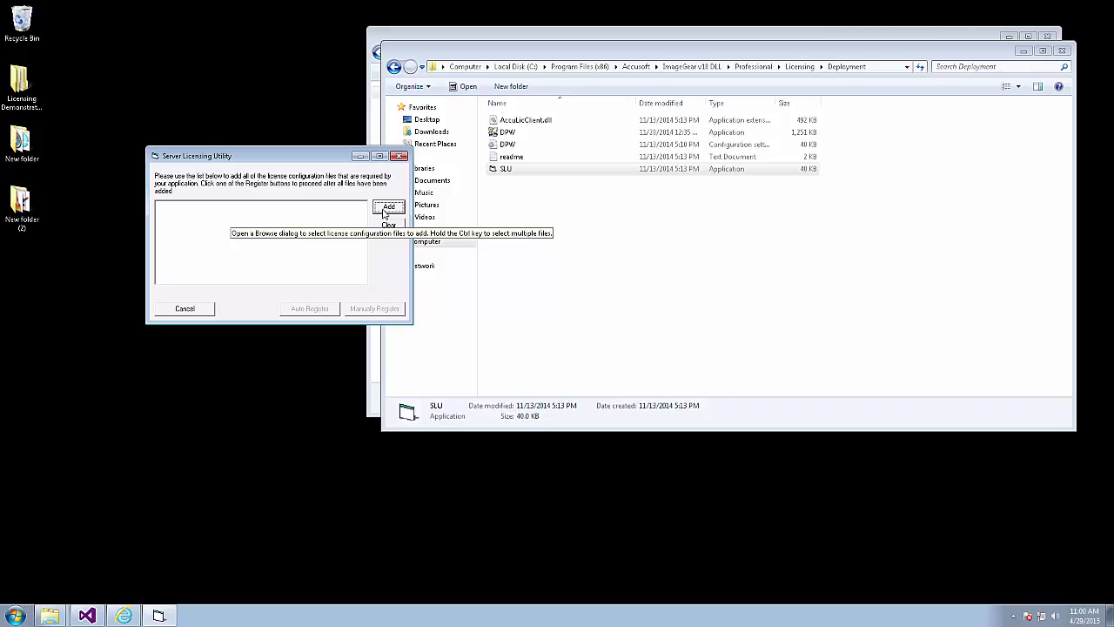
{"action": "left_click", "coordinate": [383, 212]}
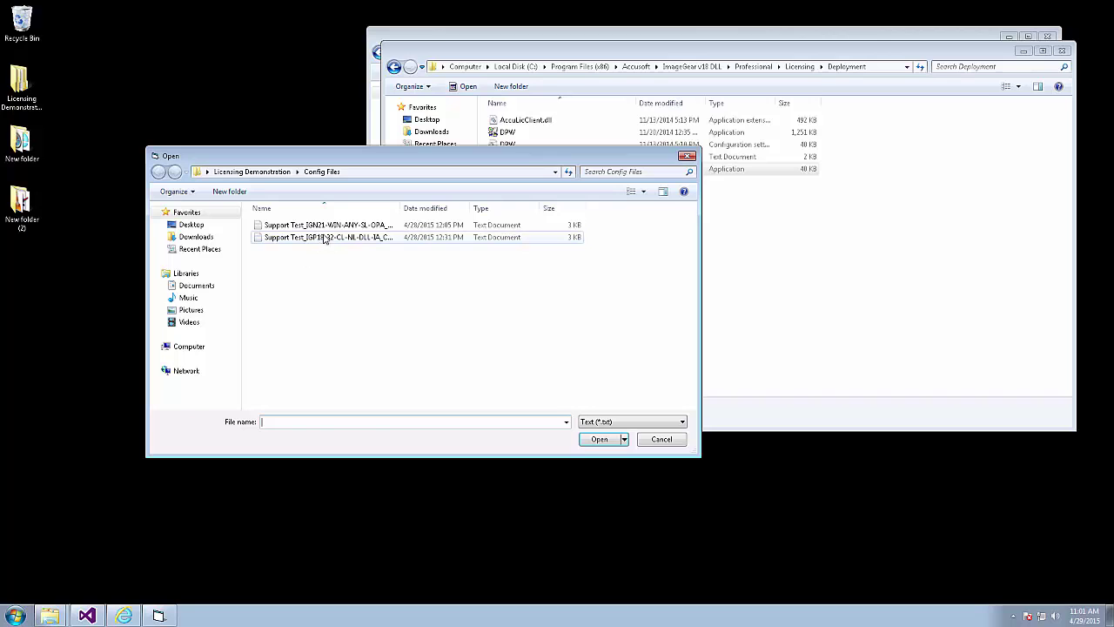
{"action": "left_click", "coordinate": [324, 238]}
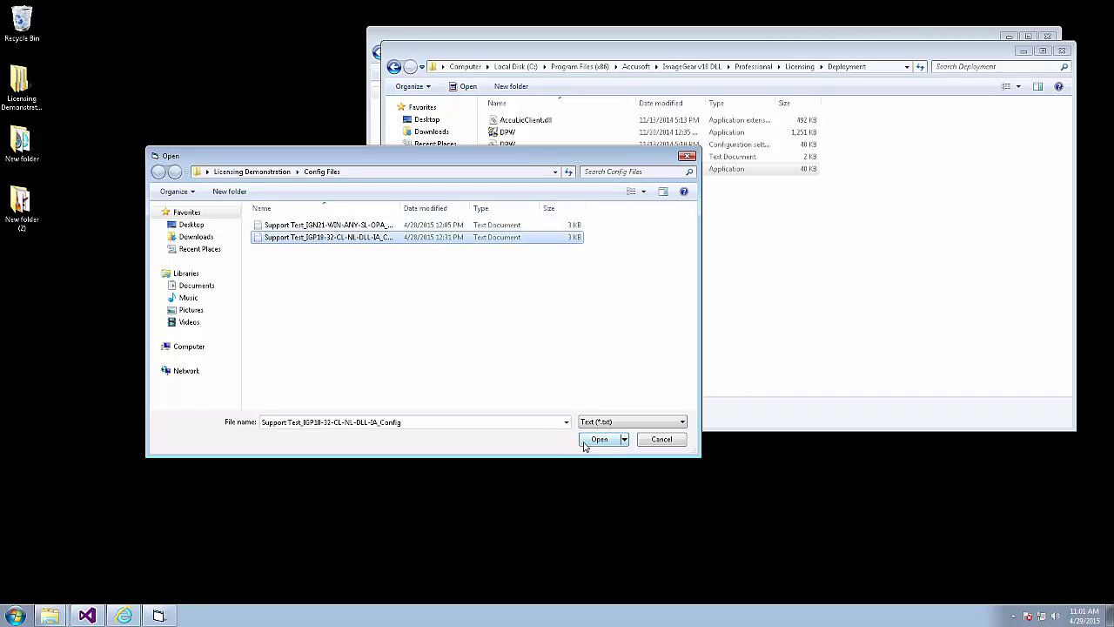
{"action": "left_click", "coordinate": [599, 439]}
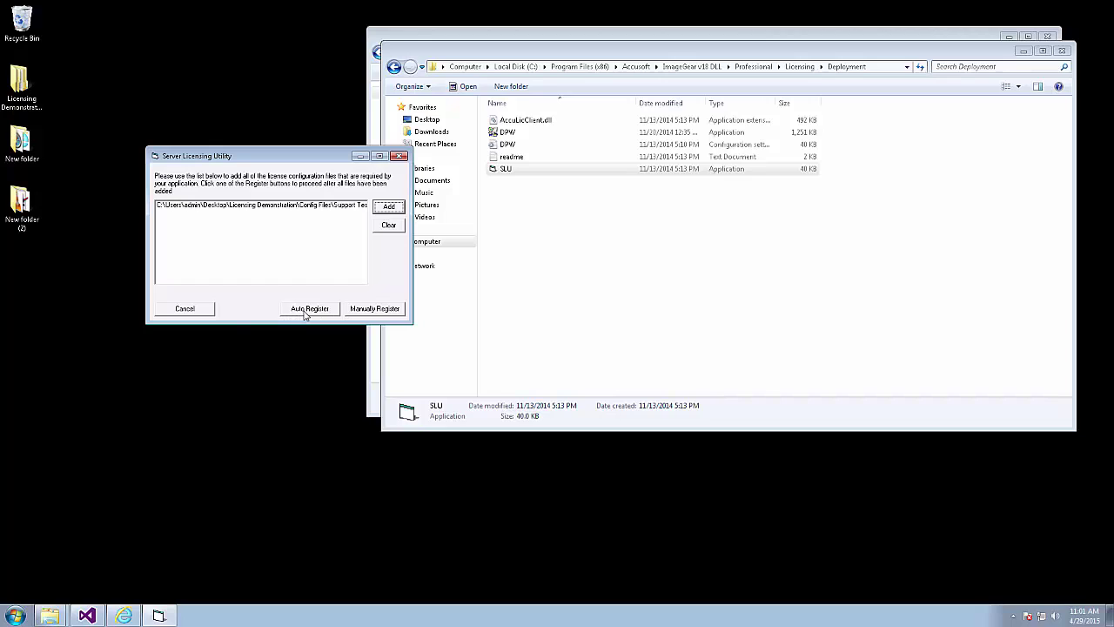
Auto Register the listed config file and acknowledge the successful licensing message.
{"action": "left_click", "coordinate": [305, 310]}
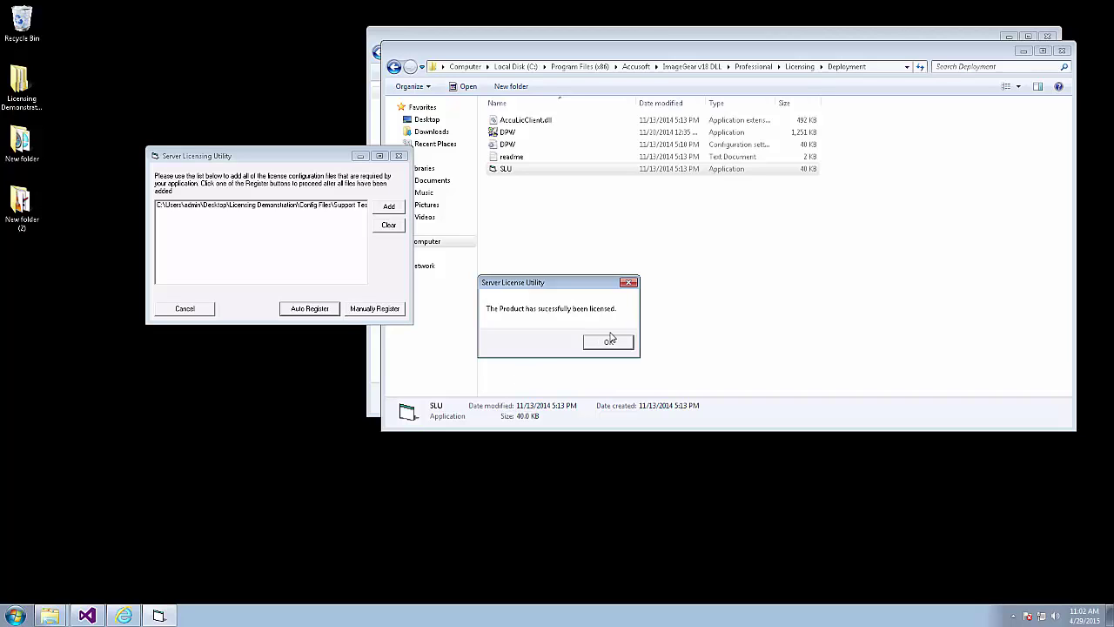
{"action": "left_click", "coordinate": [608, 342]}
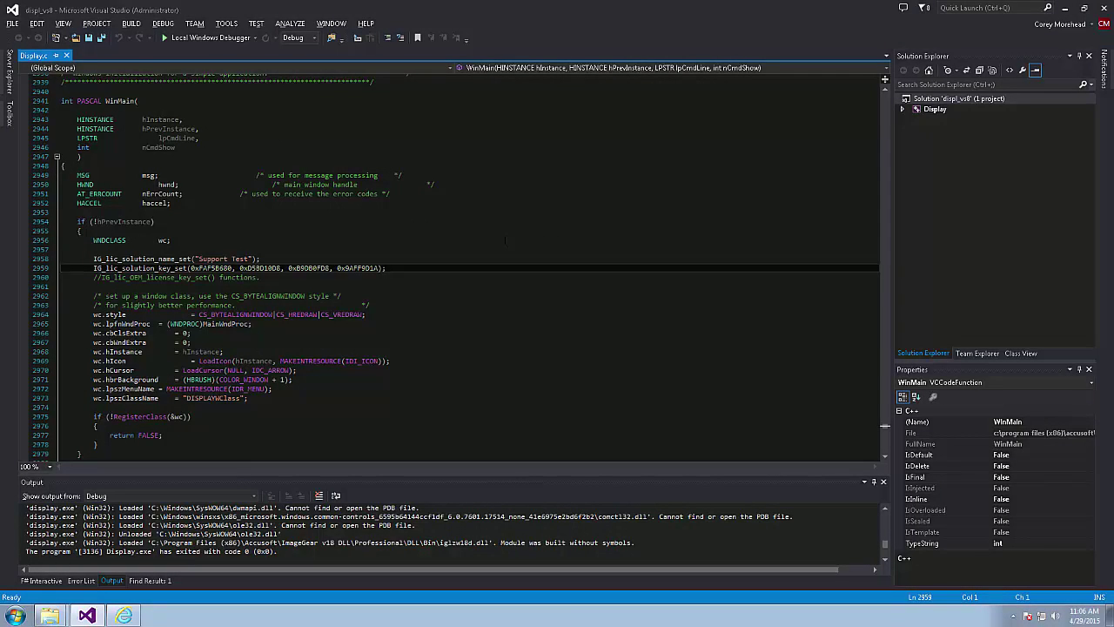
Debug-launch the Display Image Demo and load germany-landscape-605-2 from Desktop > Licensing Demonstration.
{"action": "key", "text": "F5"}
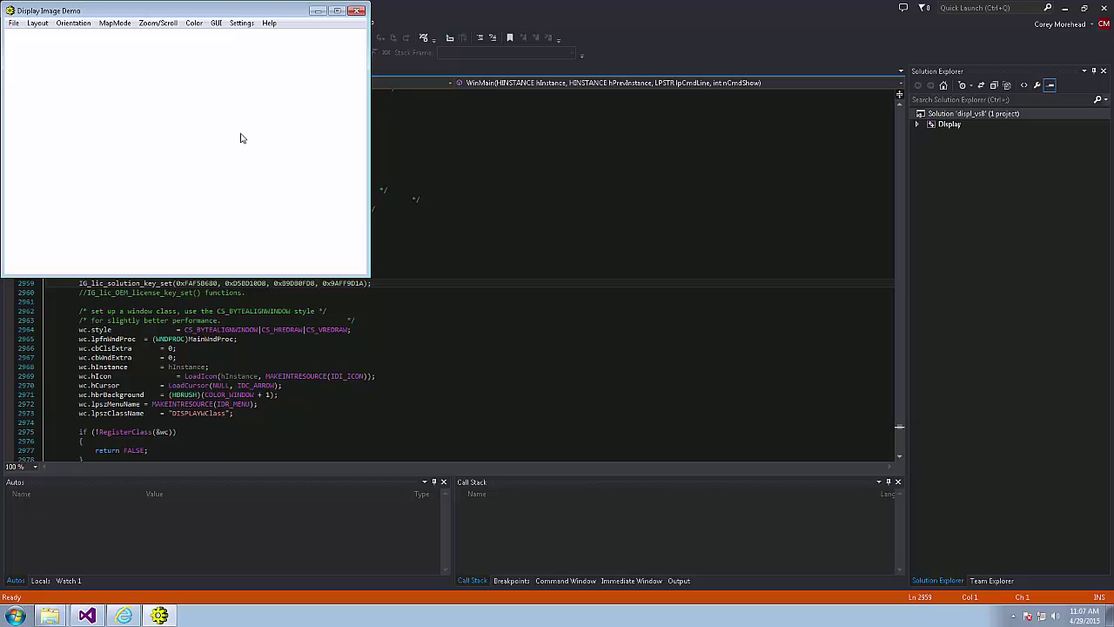
{"action": "left_click", "coordinate": [14, 24]}
{"action": "left_click", "coordinate": [35, 36]}
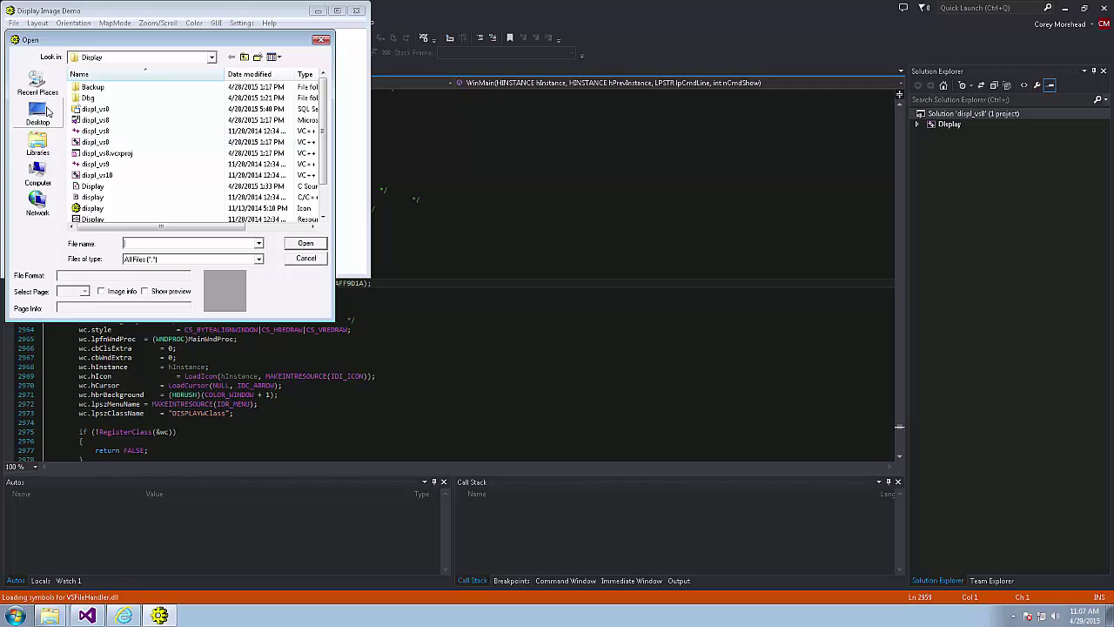
{"action": "left_click", "coordinate": [49, 112]}
{"action": "double_click", "coordinate": [108, 147]}
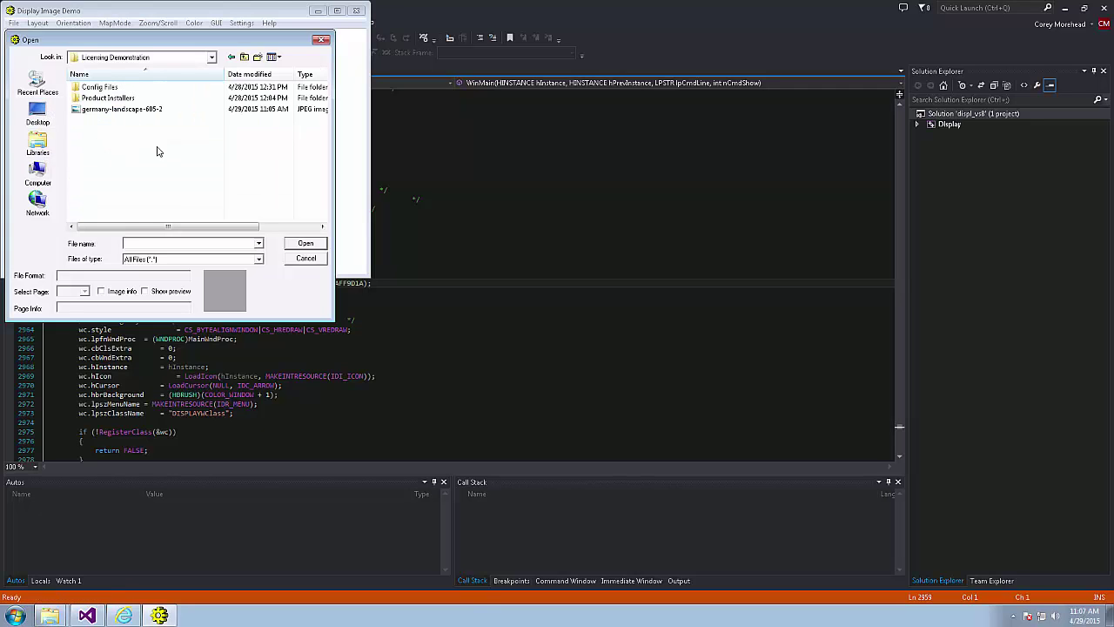
{"action": "double_click", "coordinate": [95, 109]}
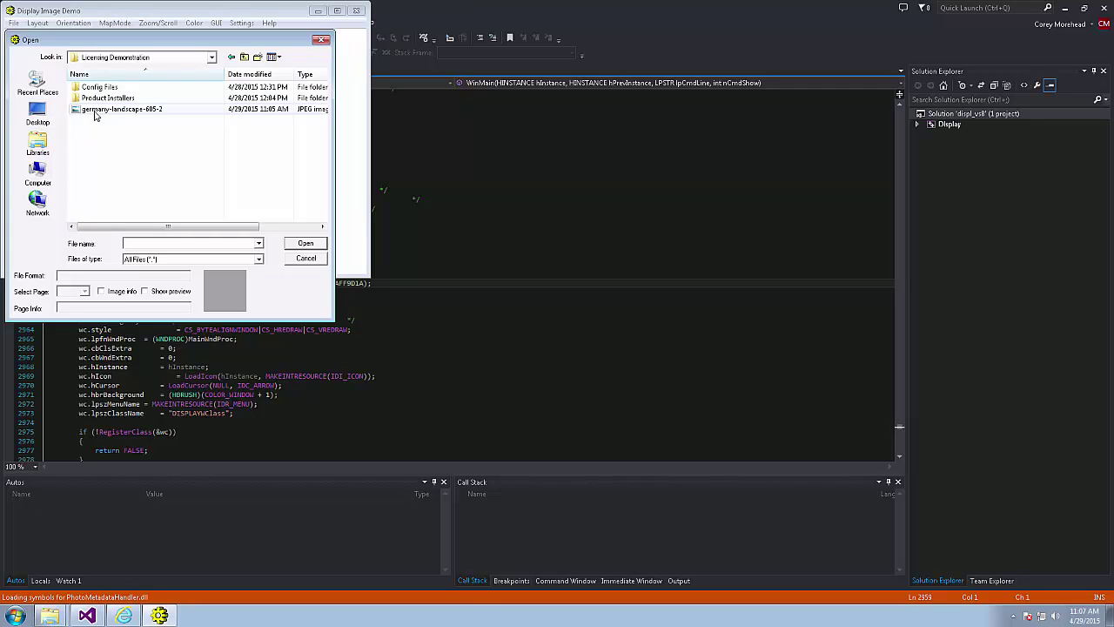